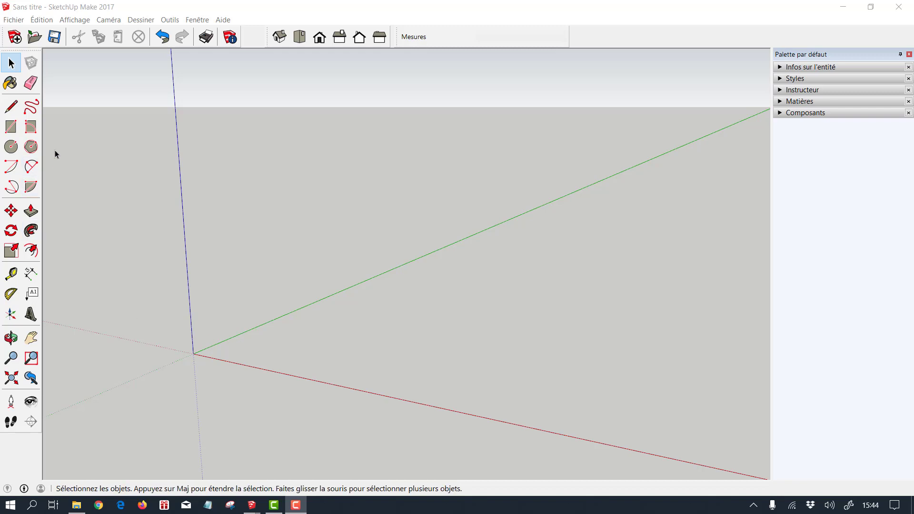
- Draw a ground square of about 3186 mm from the origin and try to set its size to 3000 by 3000 mm
{"action": "left_click", "coordinate": [14, 132]}
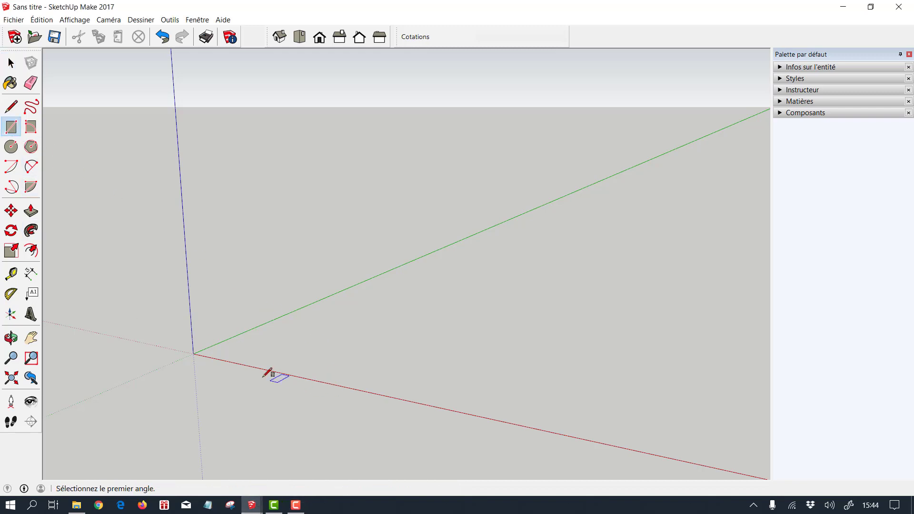
{"action": "left_click", "coordinate": [194, 353]}
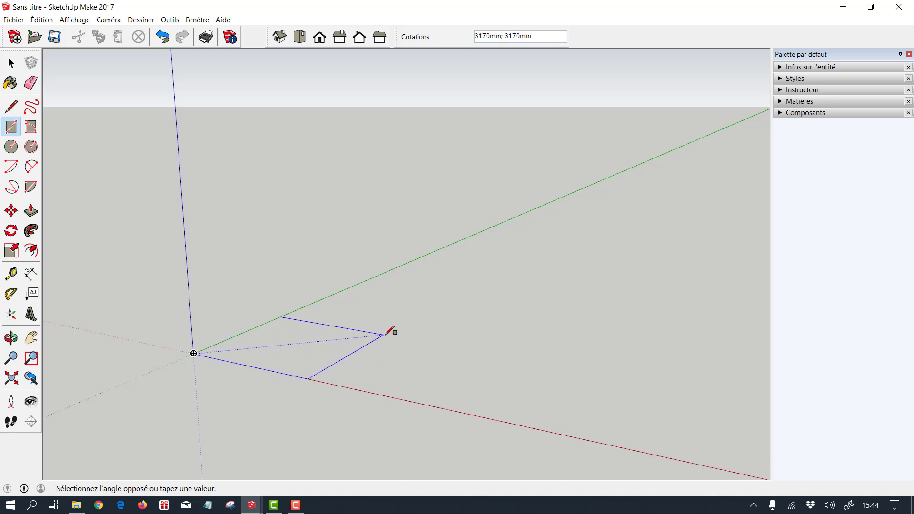
{"action": "left_click", "coordinate": [384, 335]}
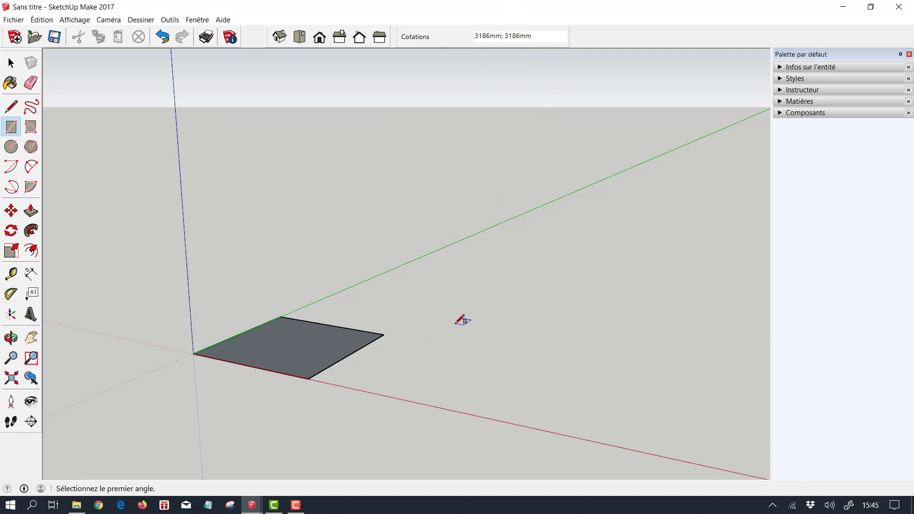
{"action": "type", "text": "3000"}
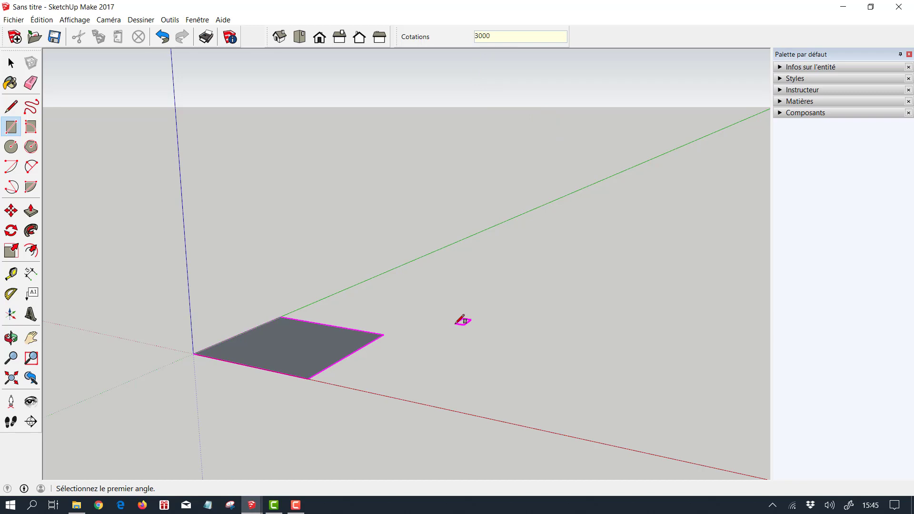
{"action": "key", "text": "Return"}
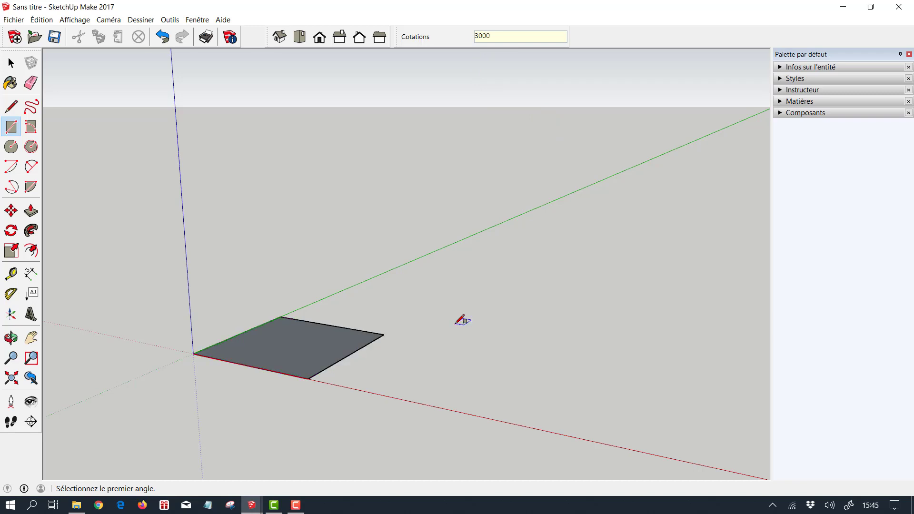
{"action": "type", "text": ";3000"}
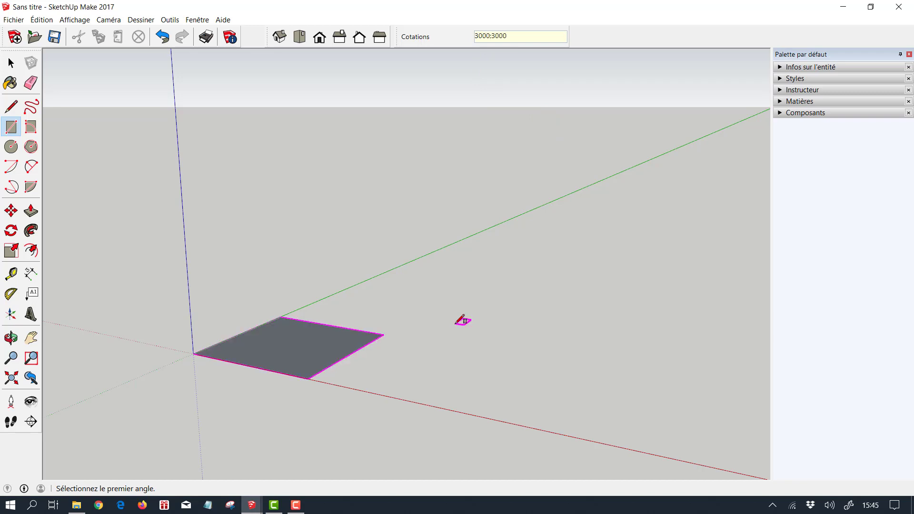
{"action": "key", "text": "Return"}
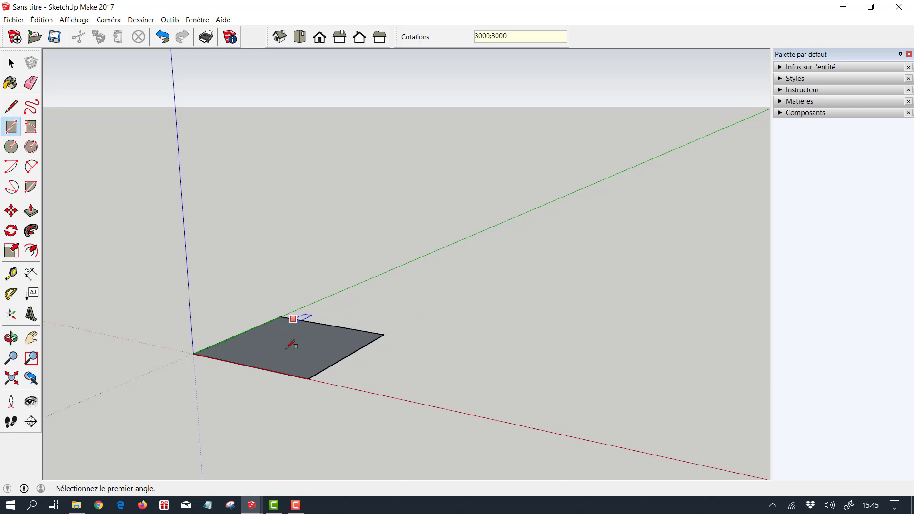
- Select the whole square with its edges and delete it
{"action": "left_click", "coordinate": [11, 63]}
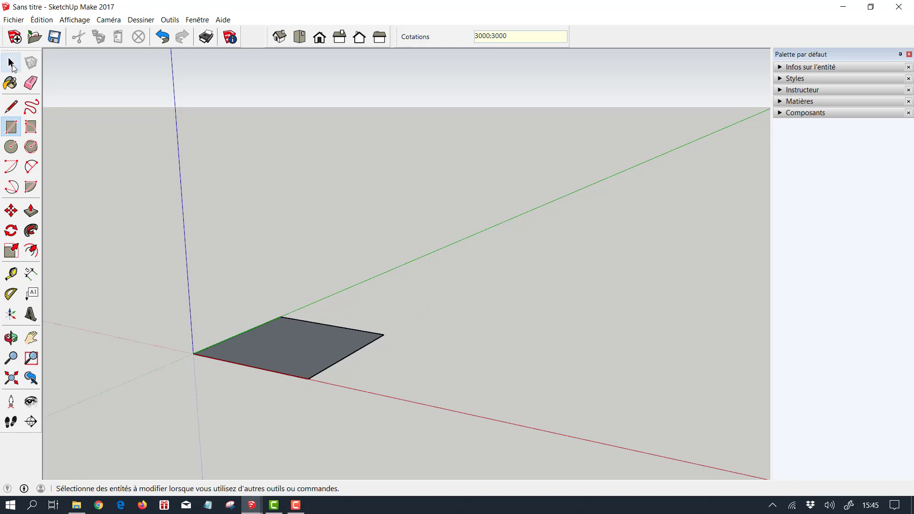
{"action": "left_click_drag", "start_coordinate": [132, 259], "coordinate": [458, 463]}
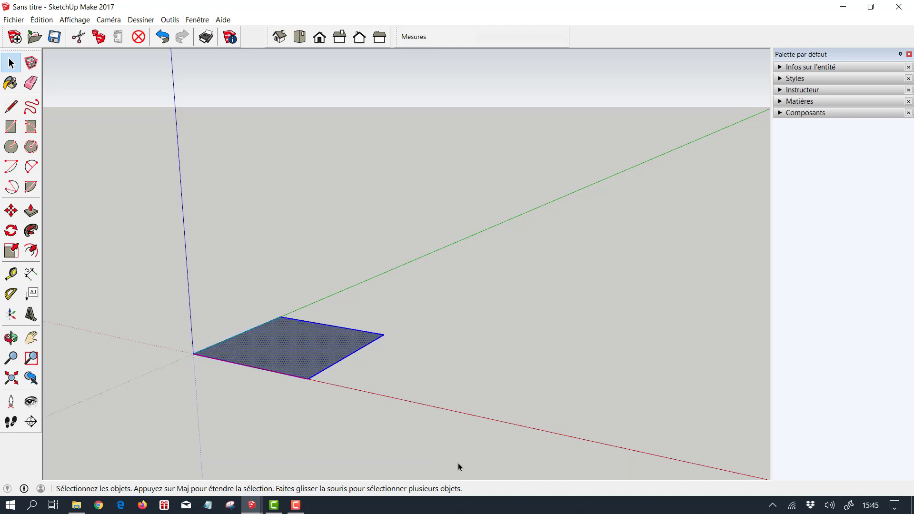
{"action": "key", "text": "Delete"}
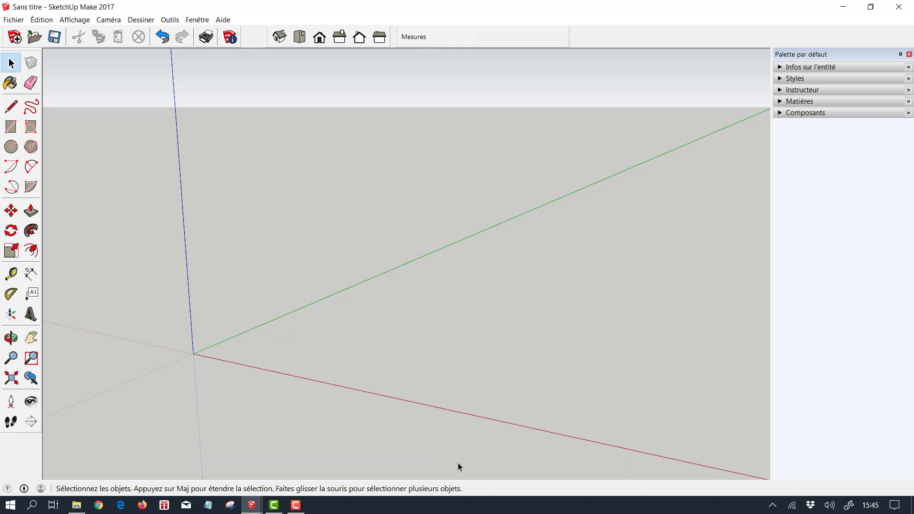
- Draw a rectangle on the ground from the origin, between the red and green axes, sized 3000 by 3000 mm
{"action": "left_click", "coordinate": [11, 126]}
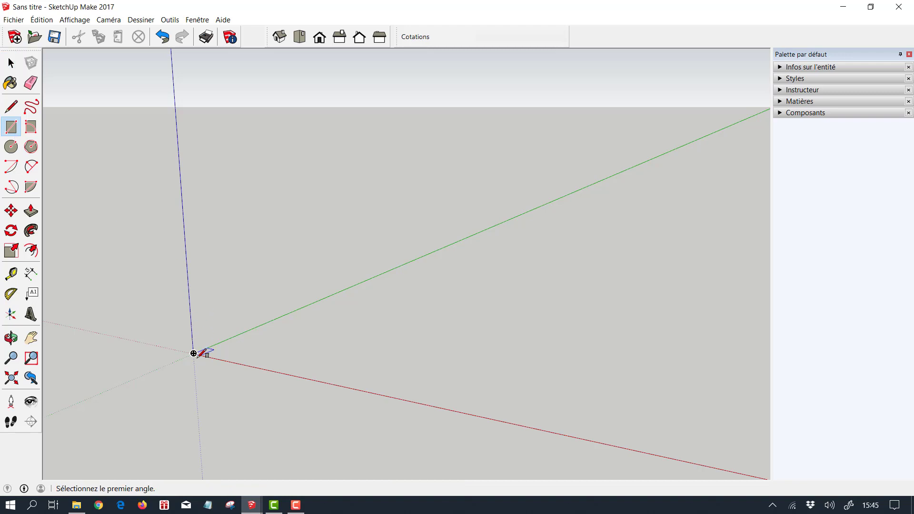
{"action": "left_click", "coordinate": [194, 353]}
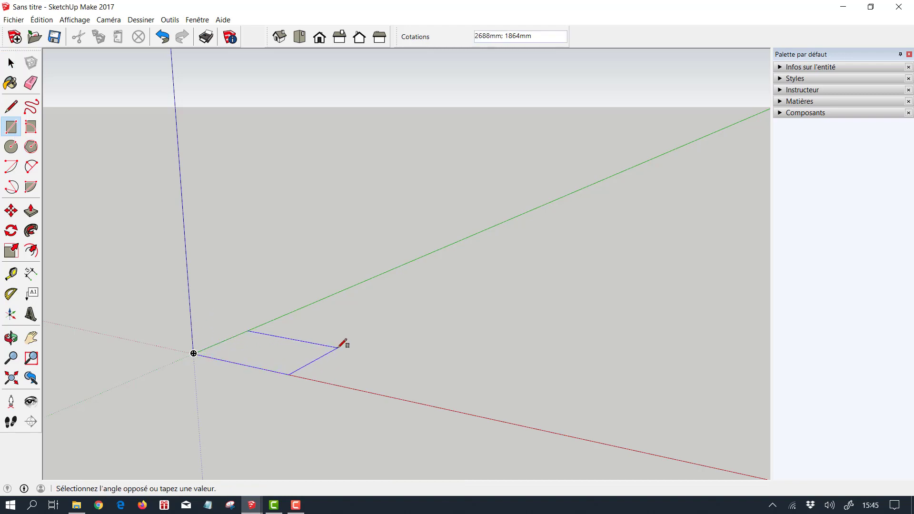
{"action": "left_click", "coordinate": [337, 348]}
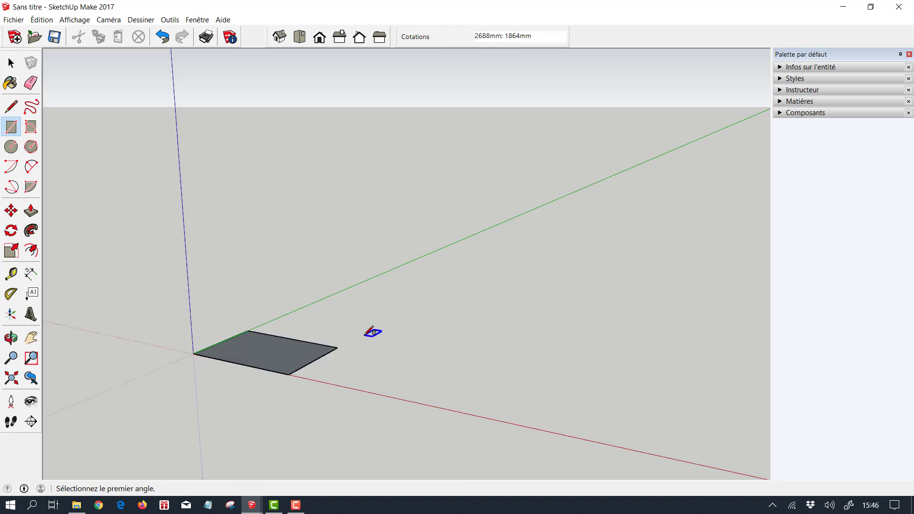
{"action": "type", "text": "3000;"}
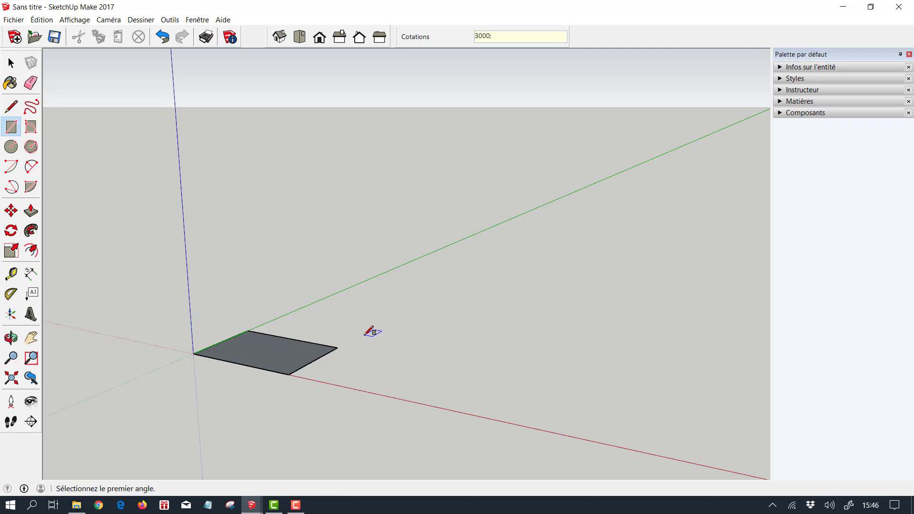
{"action": "type", "text": "3000"}
{"action": "key", "text": "Return"}
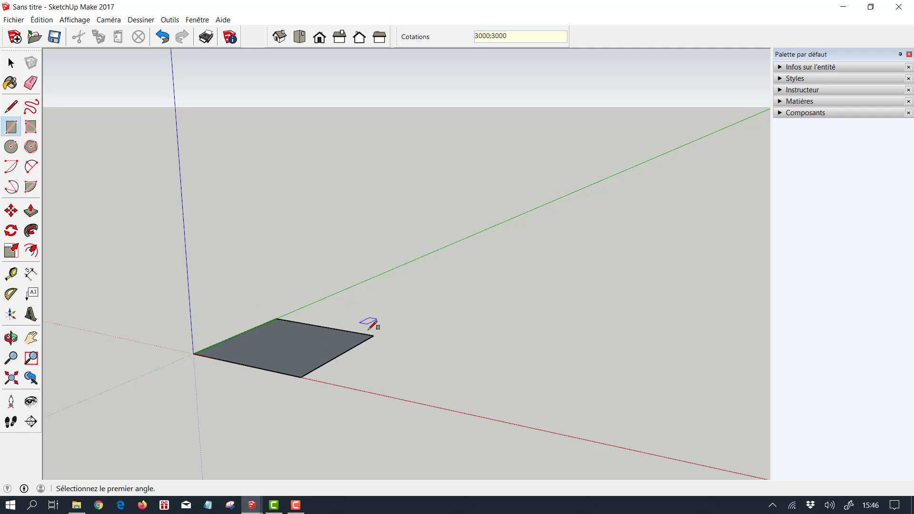
- Dimension two adjacent sides of the square, the one along the red axis and the one parallel to the green axis, placing both dimensions outside it
{"action": "left_click", "coordinate": [31, 275]}
{"action": "left_click", "coordinate": [373, 335]}
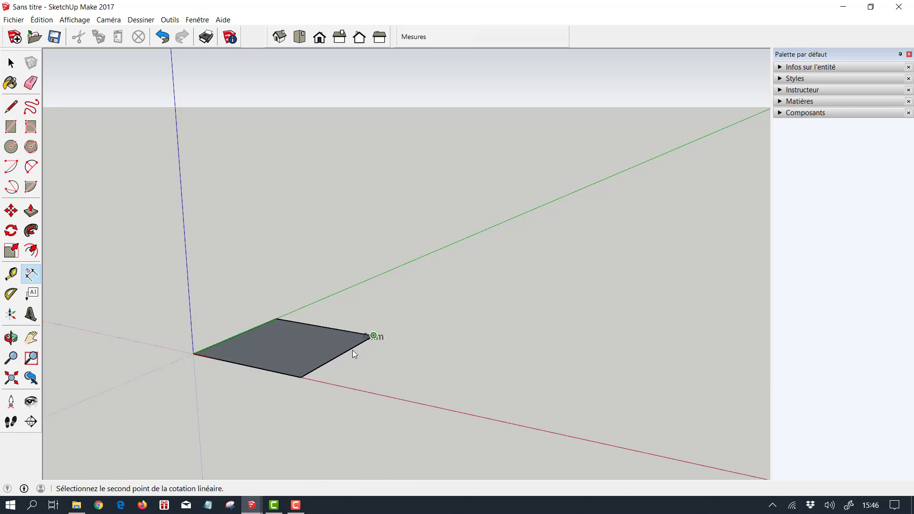
{"action": "left_click", "coordinate": [301, 377]}
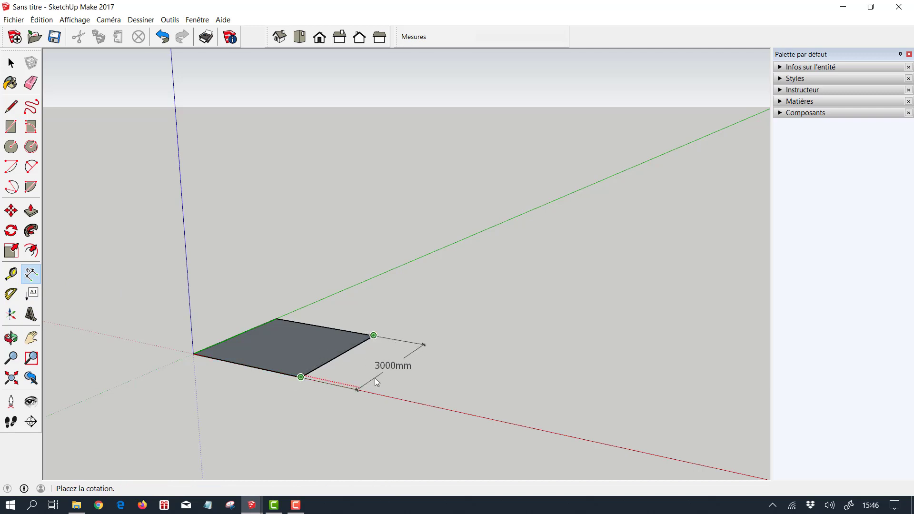
{"action": "left_click", "coordinate": [375, 378]}
{"action": "left_click", "coordinate": [193, 354]}
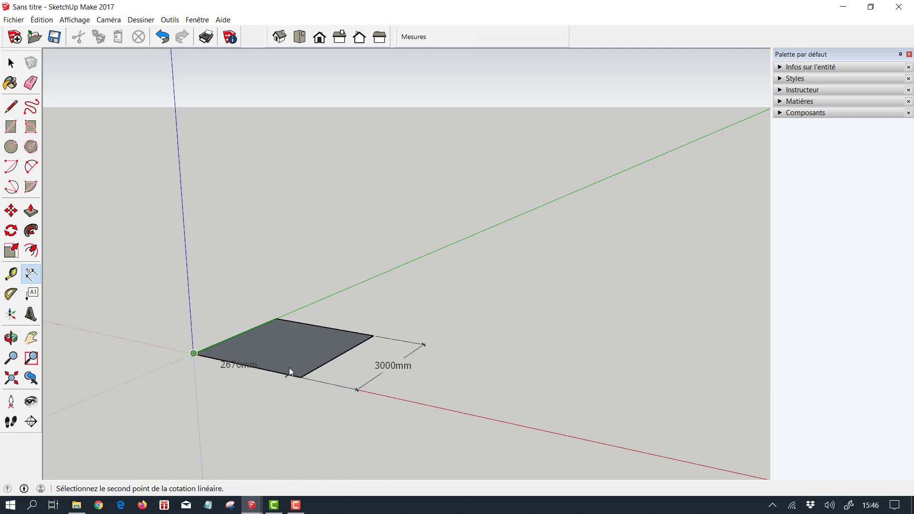
{"action": "left_click", "coordinate": [301, 376]}
{"action": "left_click", "coordinate": [255, 401]}
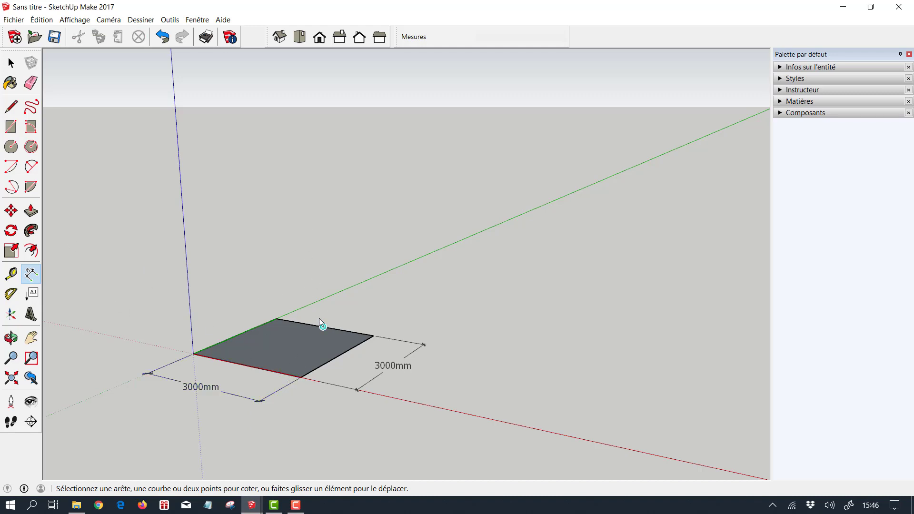
- Push/Pull the square face upward by 3000 mm to form a cube
{"action": "left_click", "coordinate": [30, 210]}
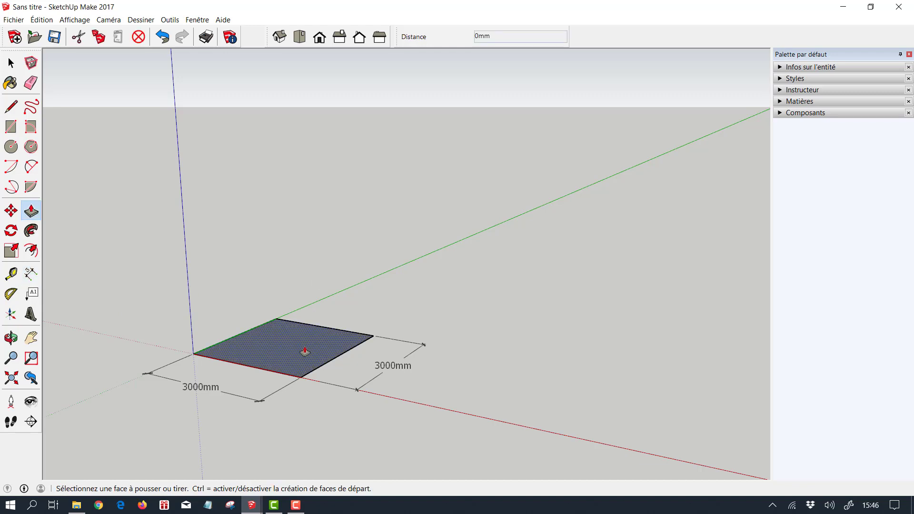
{"action": "left_click_drag", "start_coordinate": [303, 352], "coordinate": [309, 306]}
{"action": "type", "text": "3"}
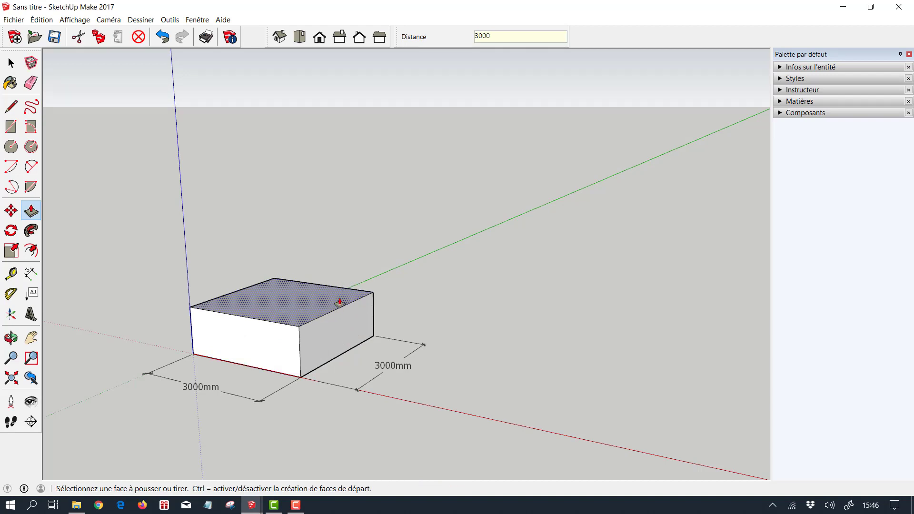
{"action": "type", "text": "000"}
{"action": "key", "text": "Return"}
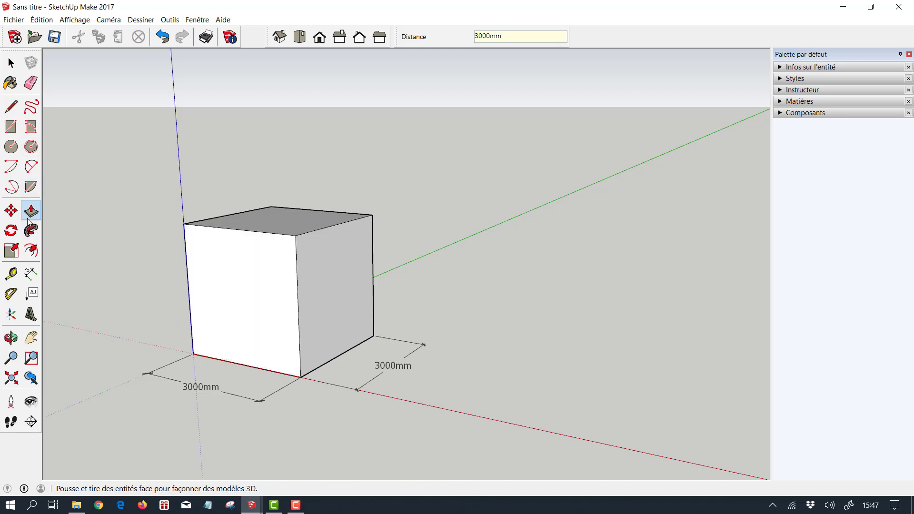
- Dimension the height of the cube's nearest vertical edge, placing the dimension in front of the cube
{"action": "left_click", "coordinate": [31, 274]}
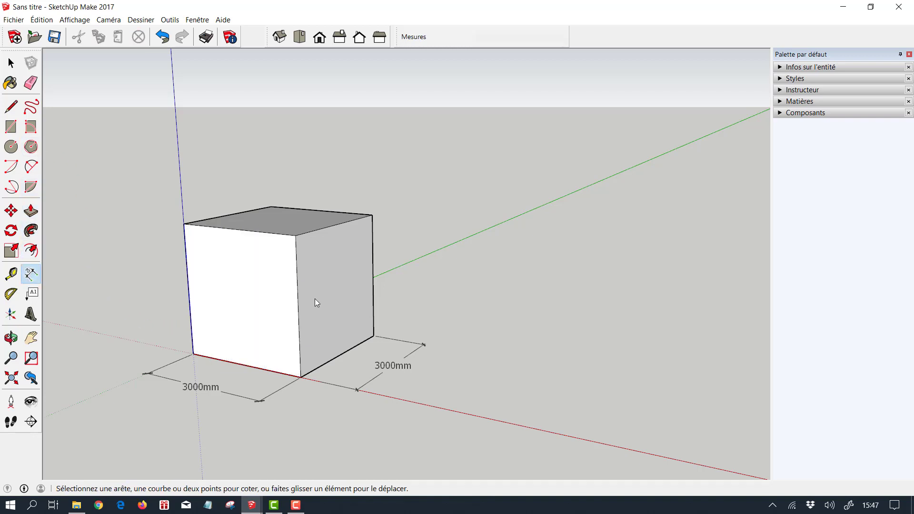
{"action": "left_click", "coordinate": [296, 235]}
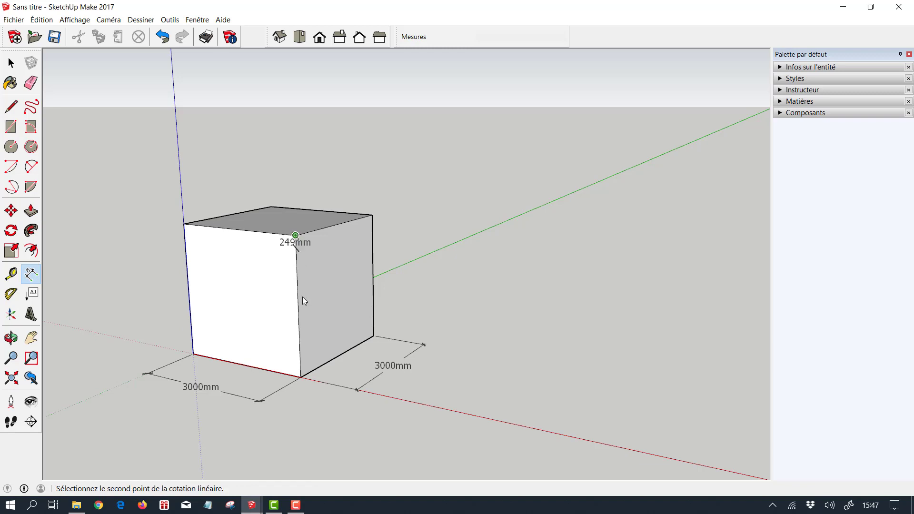
{"action": "left_click", "coordinate": [302, 378]}
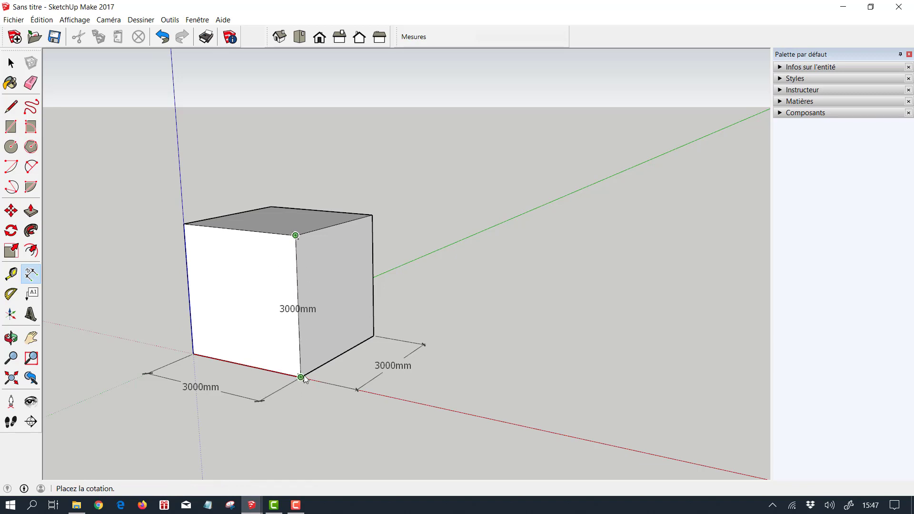
{"action": "left_click", "coordinate": [263, 402]}
{"action": "middle_click_drag", "start_coordinate": [297, 430], "coordinate": [358, 446]}
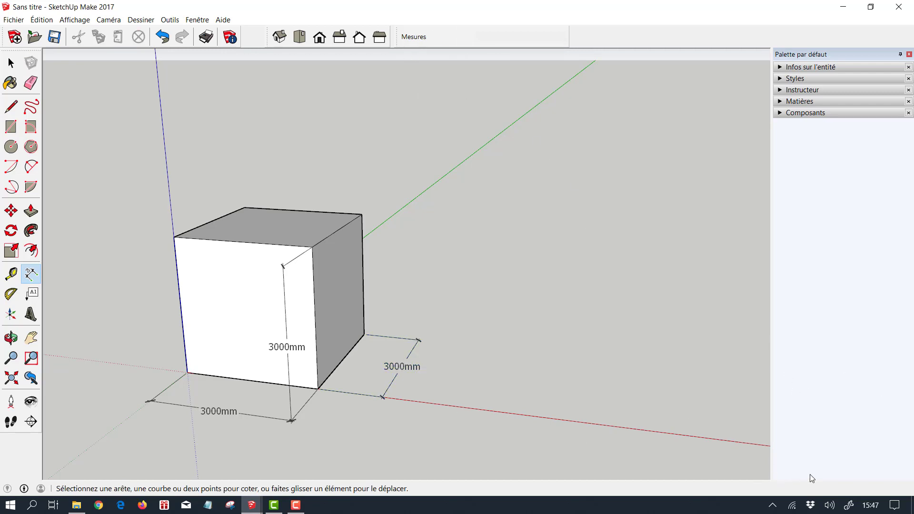
{"action": "left_click", "coordinate": [312, 393]}
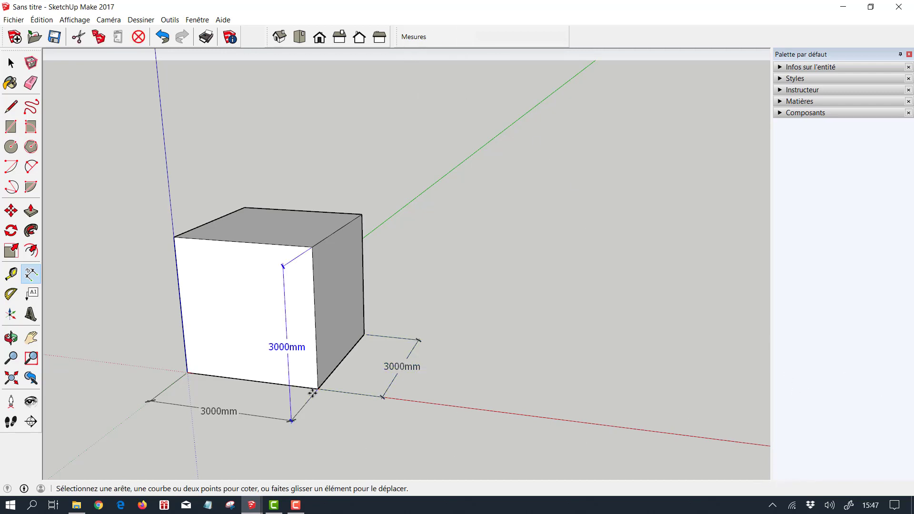